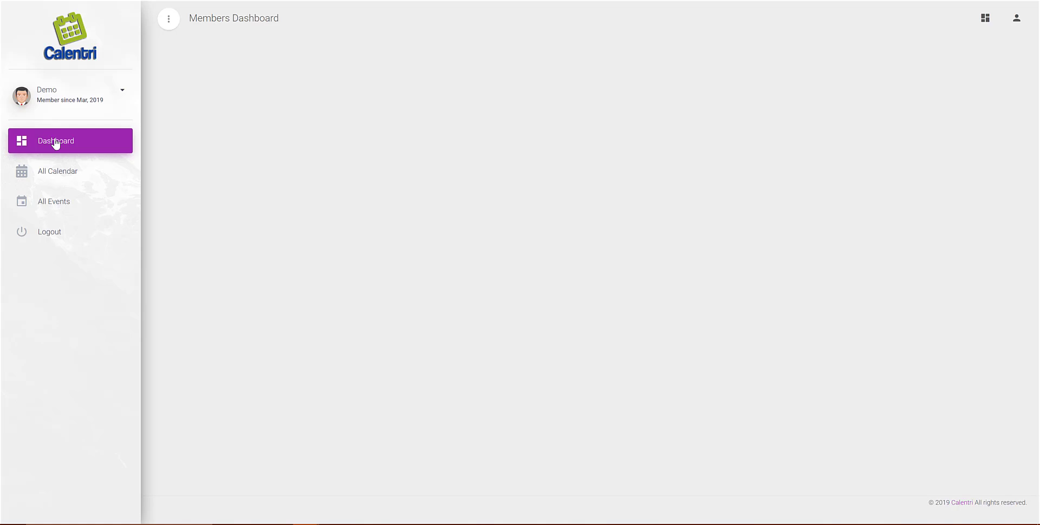
Add a new event under All Events named "Webinar Training" with the description "Weekly webinar training for xxxxx".
click(58, 207)
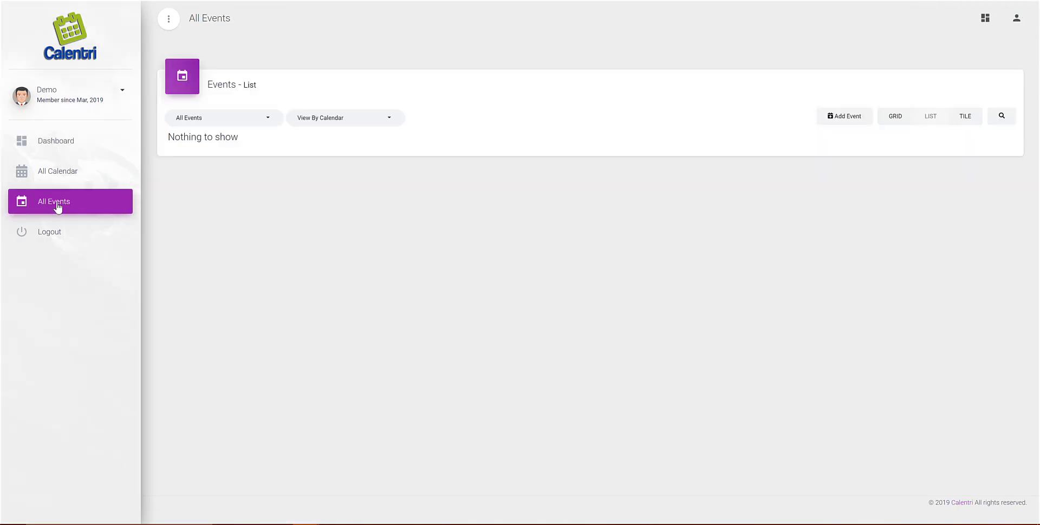
click(848, 116)
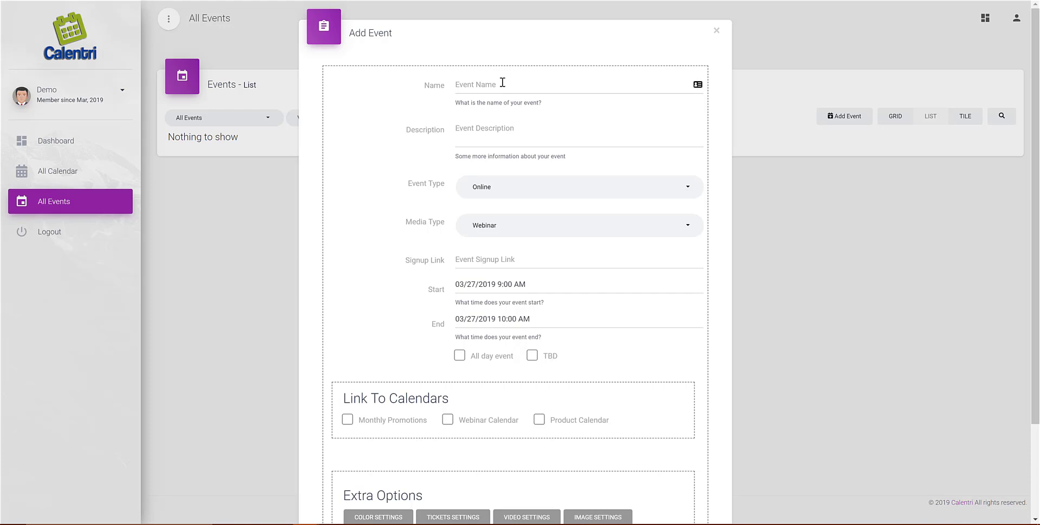
click(503, 82)
text(Webinar Training)
key(Tab)
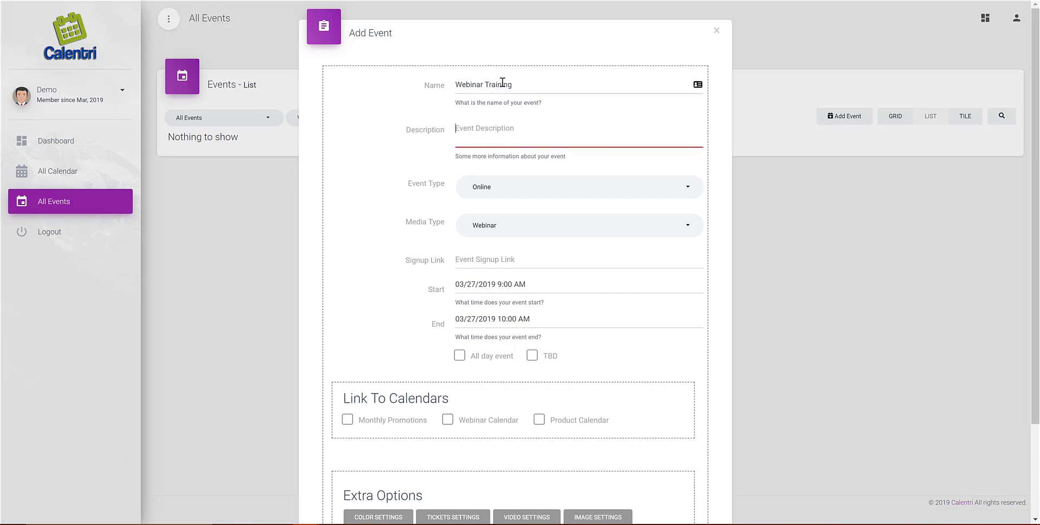
text(Weekly )
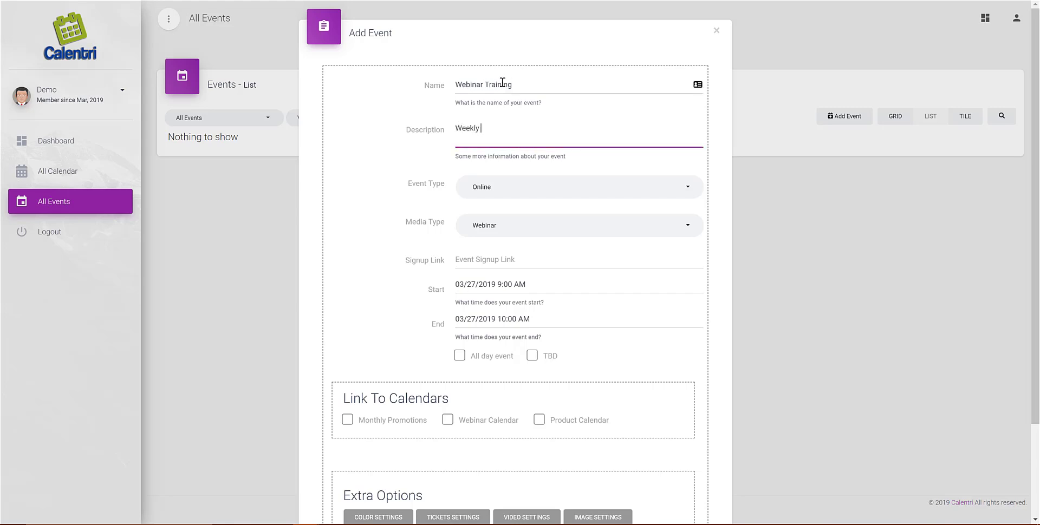
text(webinar training for xxxxx)
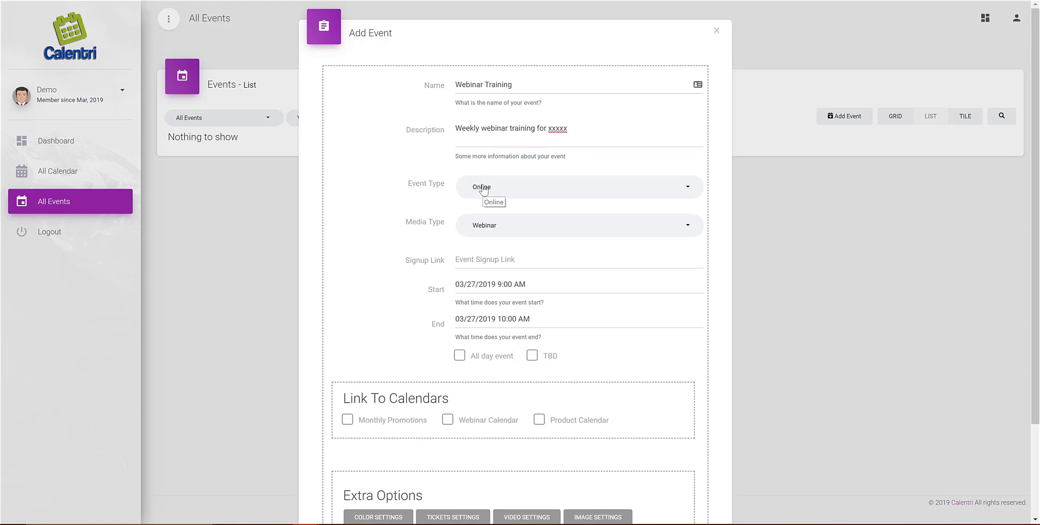
Switch the event type to Event and back to Online, and choose Webinar as the media type.
click(481, 187)
click(486, 258)
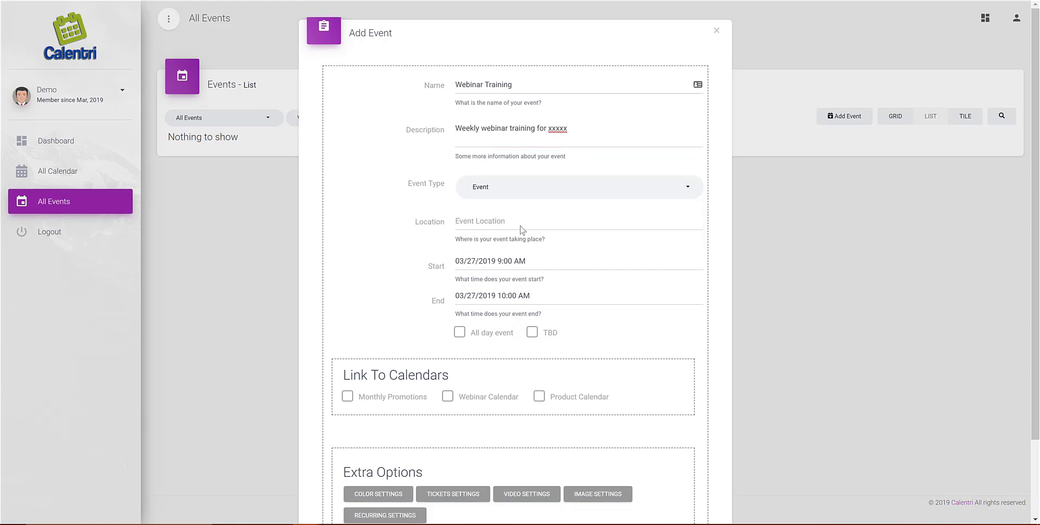
click(499, 199)
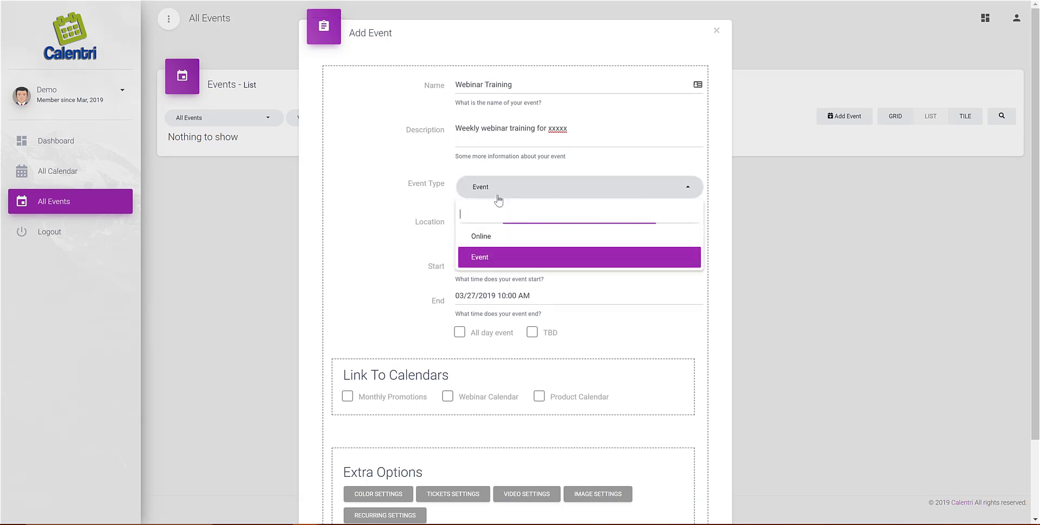
click(499, 245)
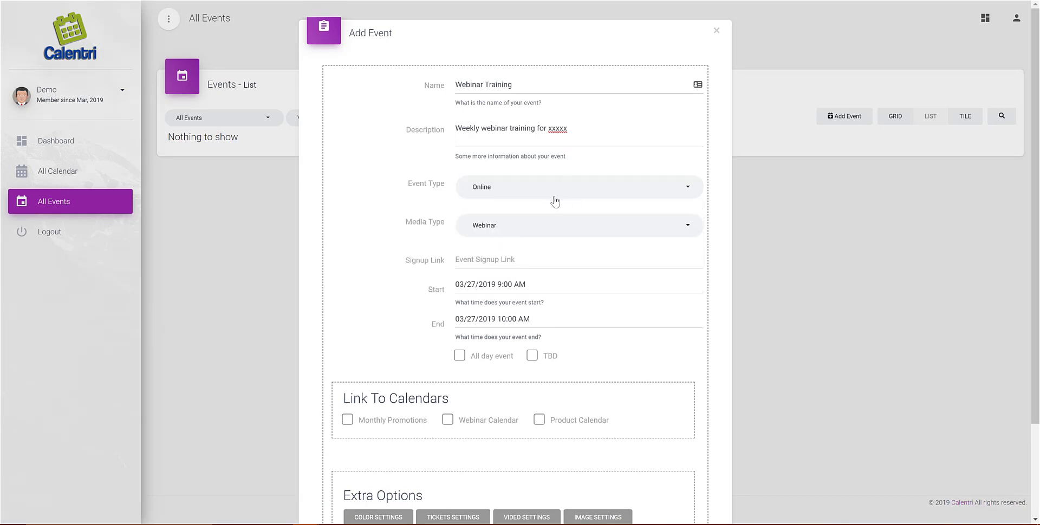
click(494, 230)
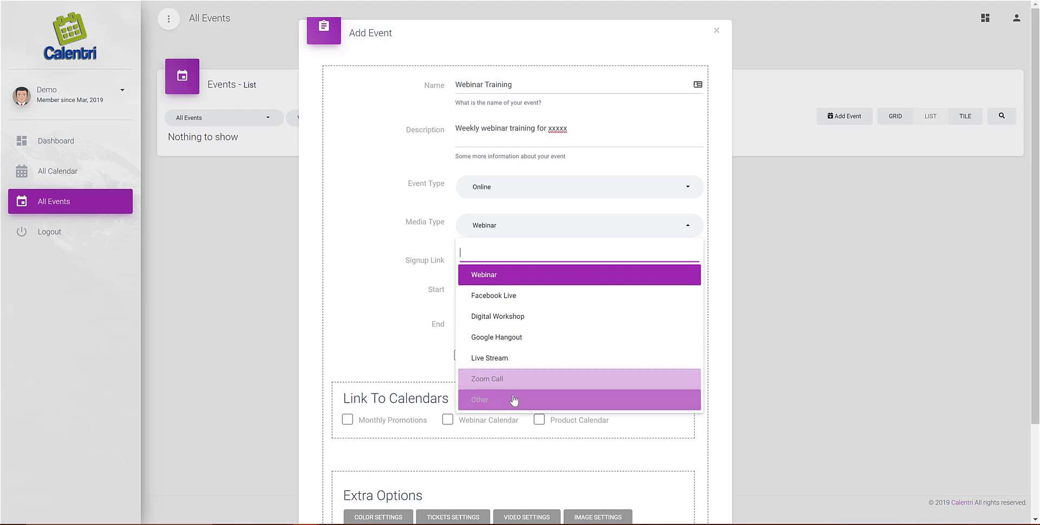
click(497, 275)
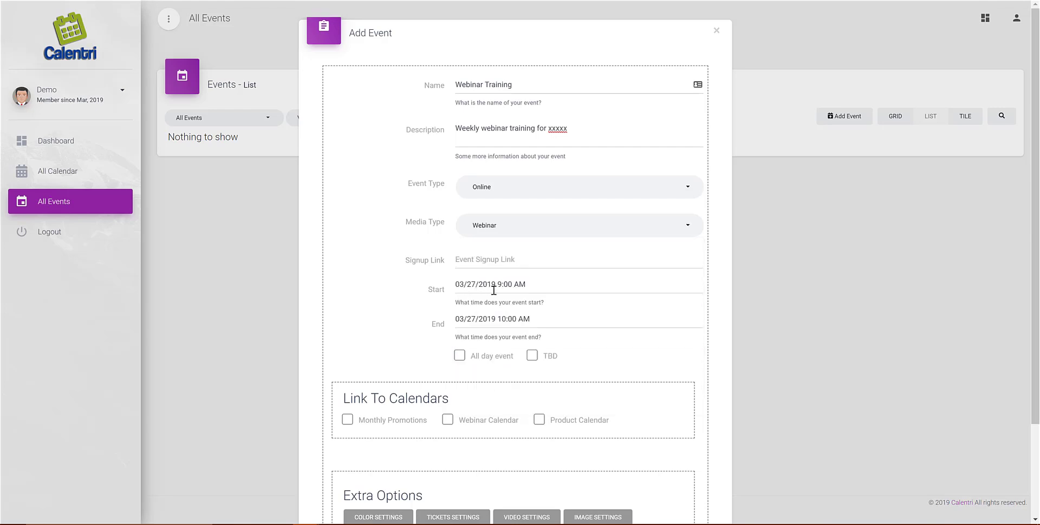
Set the event's start to March 29, 2019 at 10:00 AM.
click(490, 288)
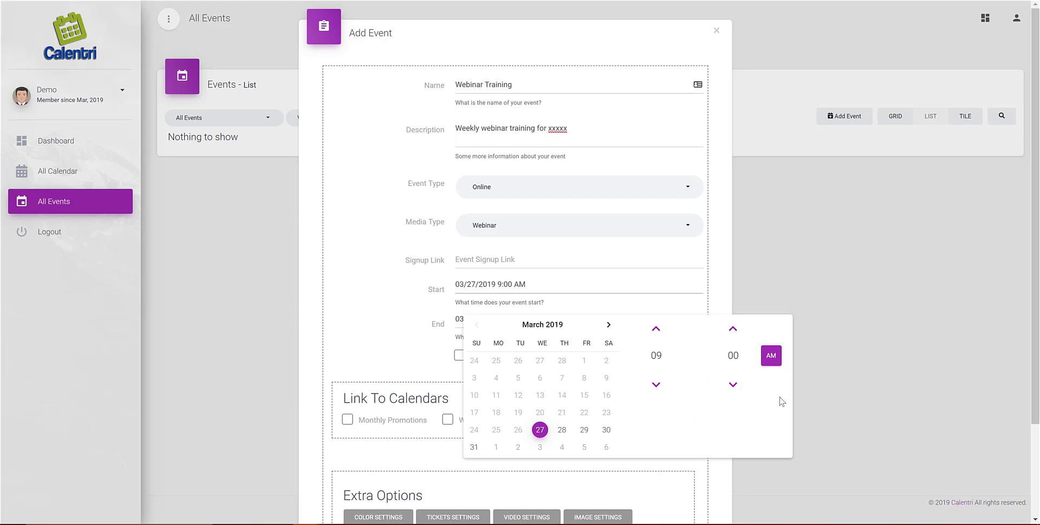
click(608, 330)
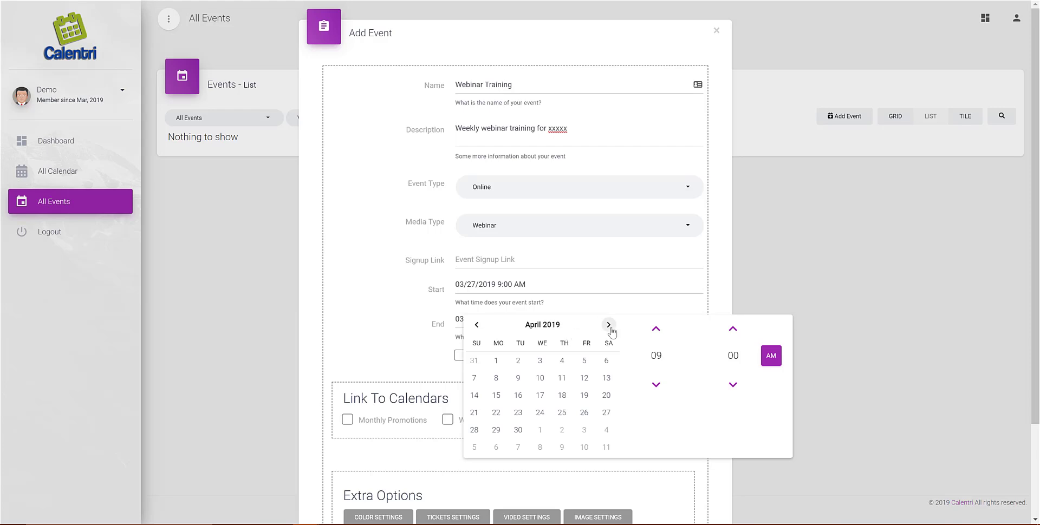
click(479, 330)
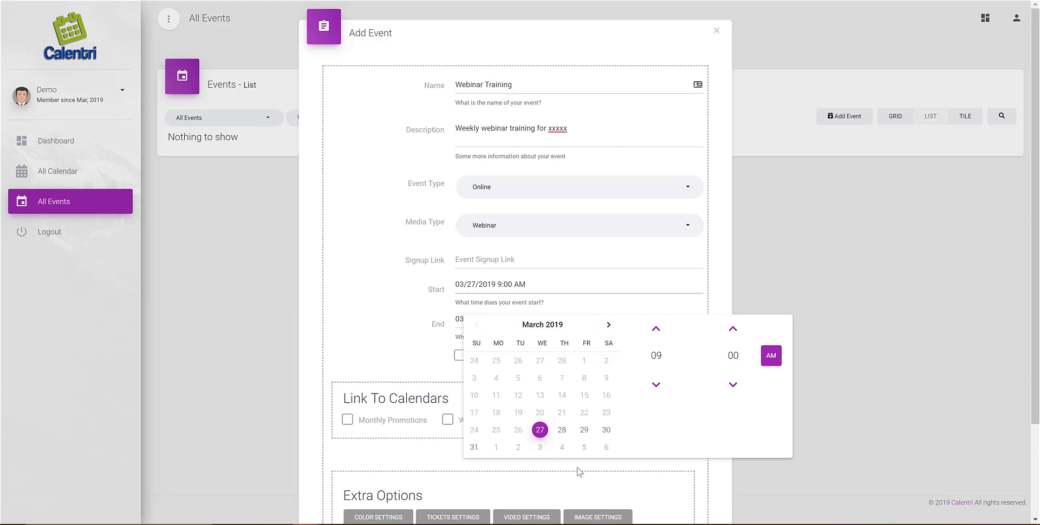
click(584, 432)
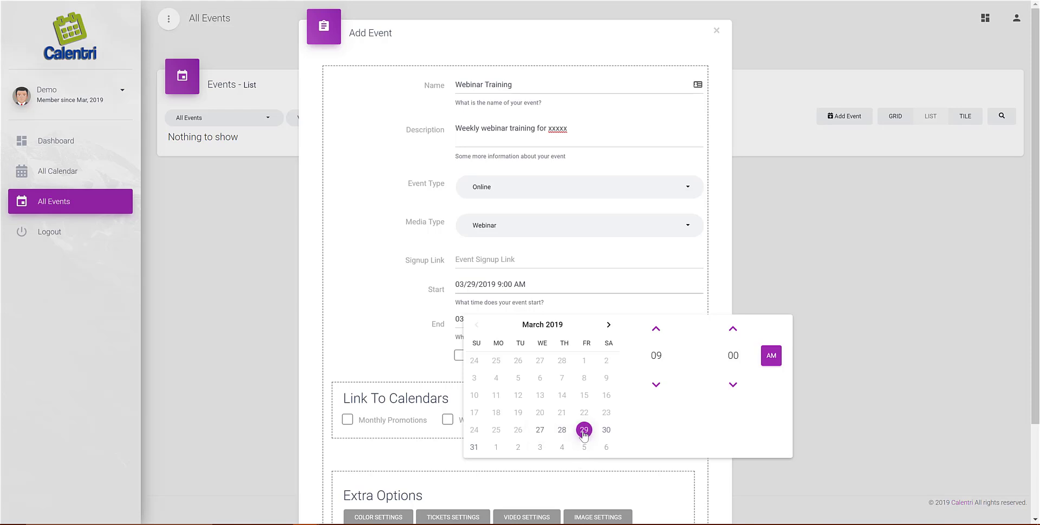
click(657, 333)
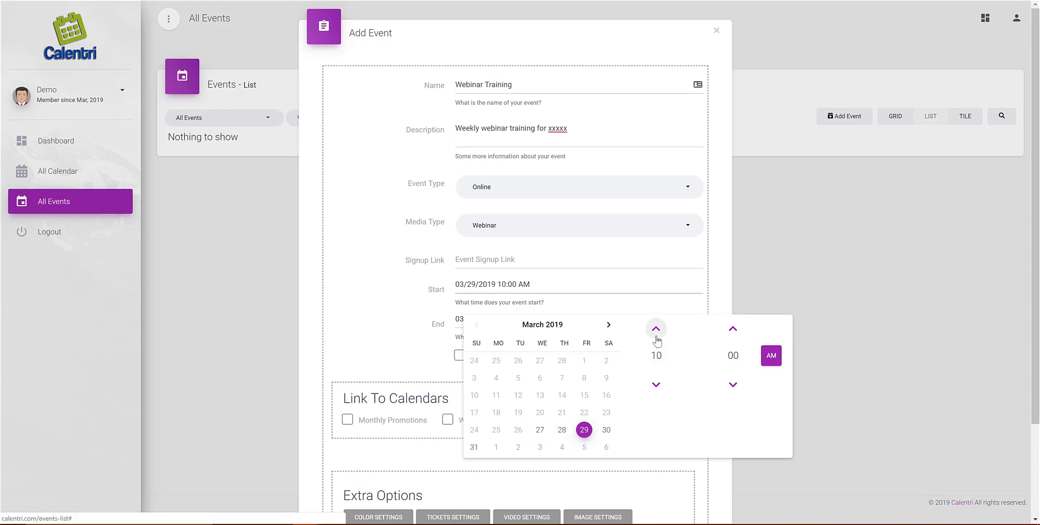
click(403, 340)
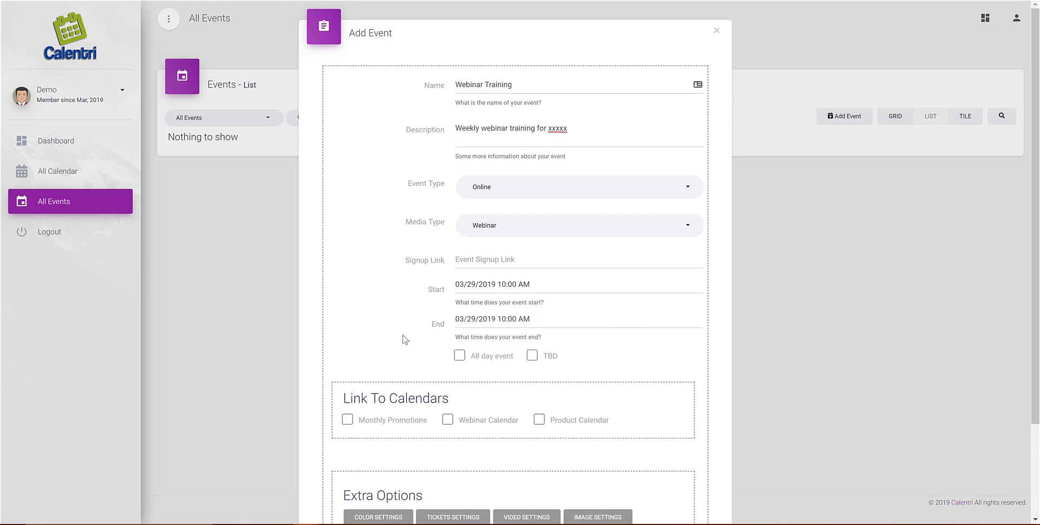
Set the event's end time to 11:00 AM on the same day.
click(511, 322)
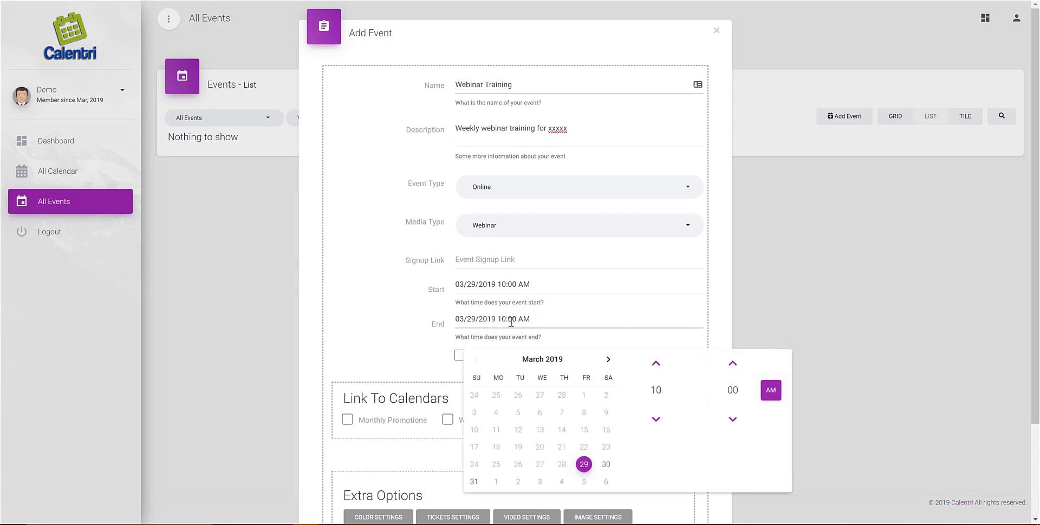
click(656, 364)
click(439, 325)
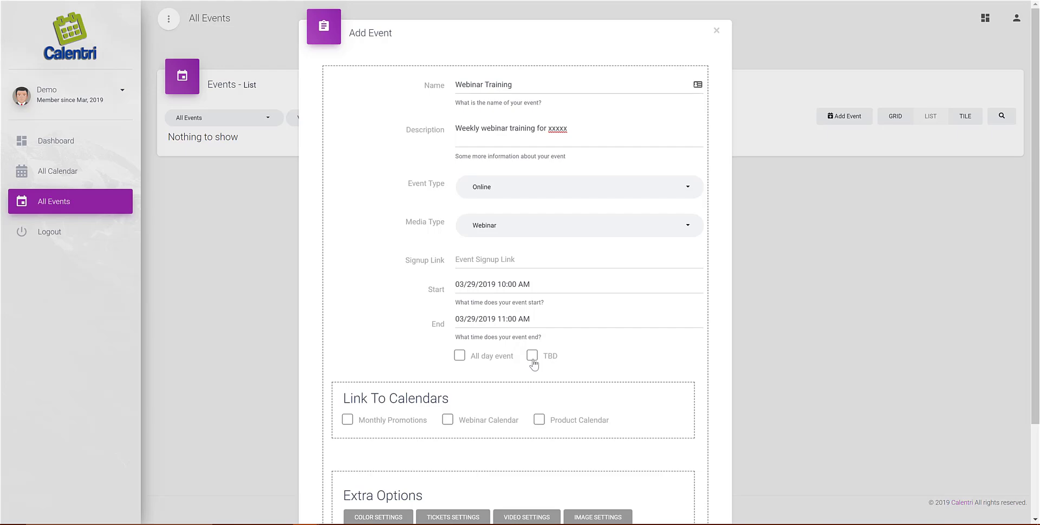
Link the event to the Webinar Calendar.
scroll(464, 286, down, 3)
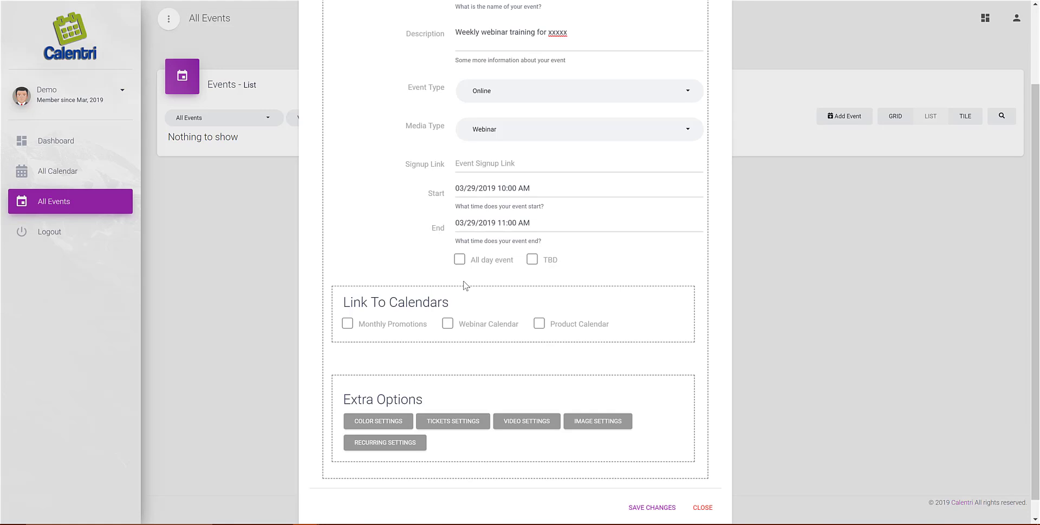
click(448, 325)
Set the event color to red #F33232 in the color settings and collapse that section.
scroll(476, 391, down, 1)
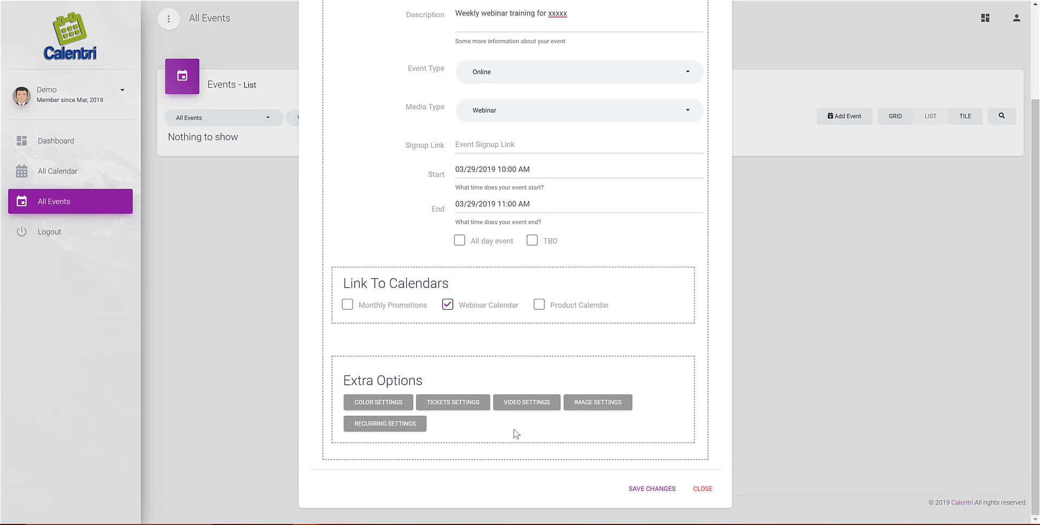
click(371, 409)
scroll(372, 407, down, 5)
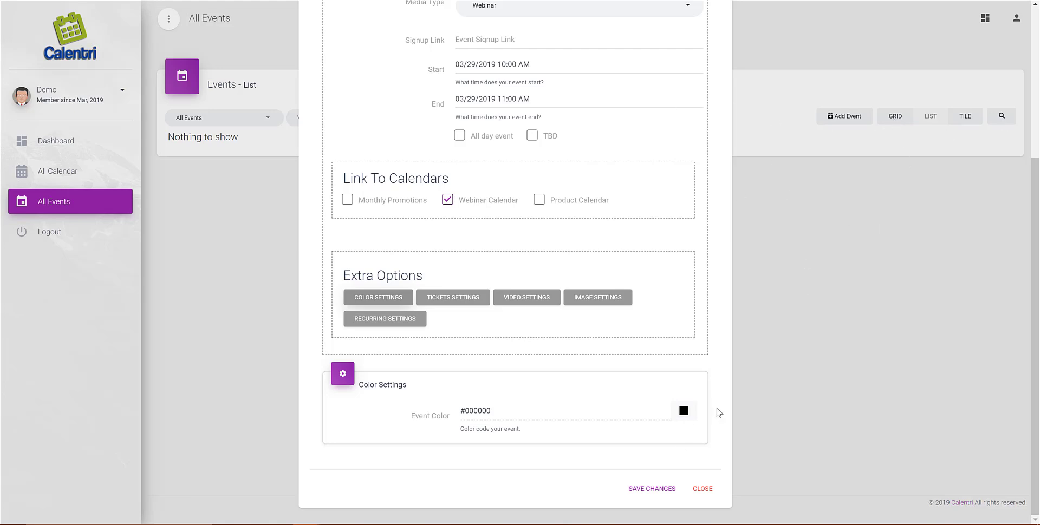
click(684, 410)
click(694, 310)
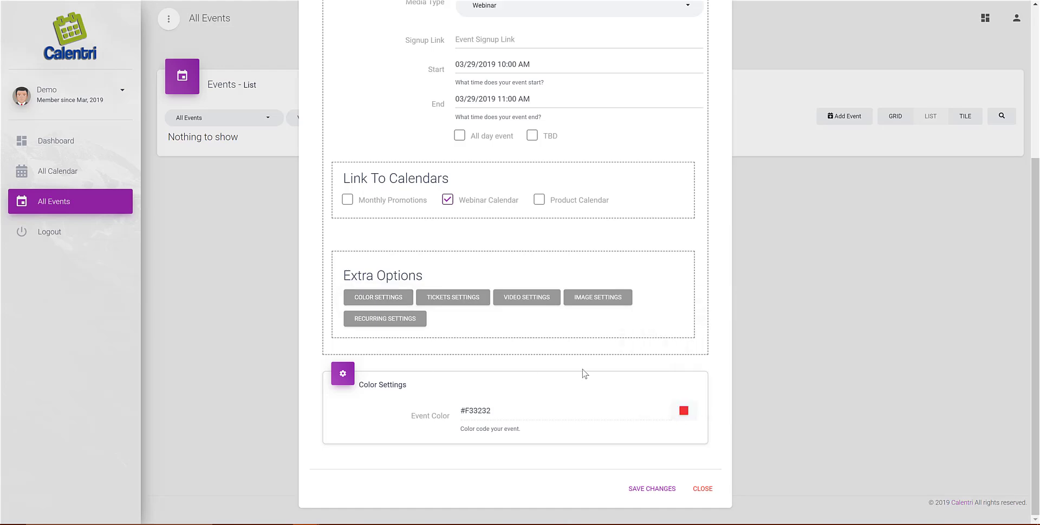
click(385, 299)
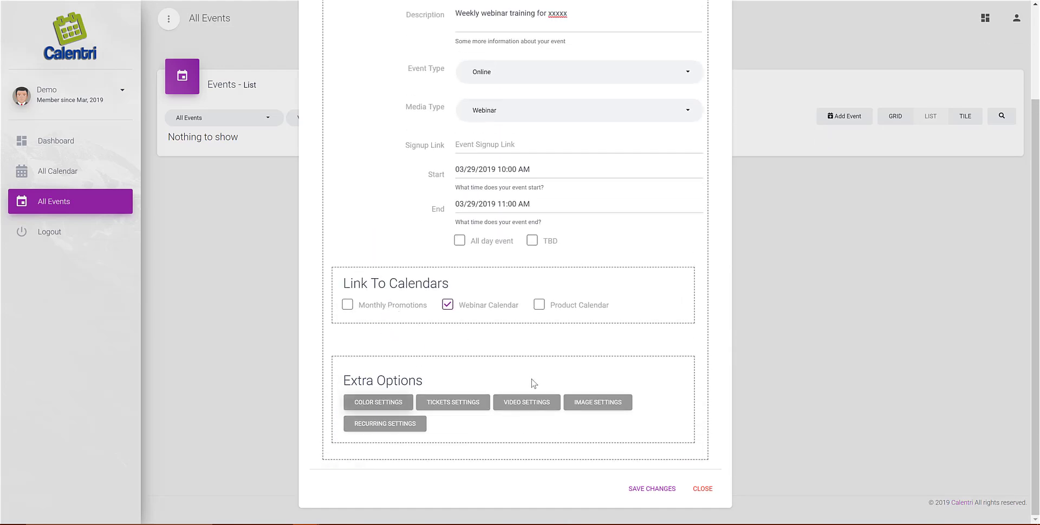
click(517, 414)
scroll(516, 414, down, 2)
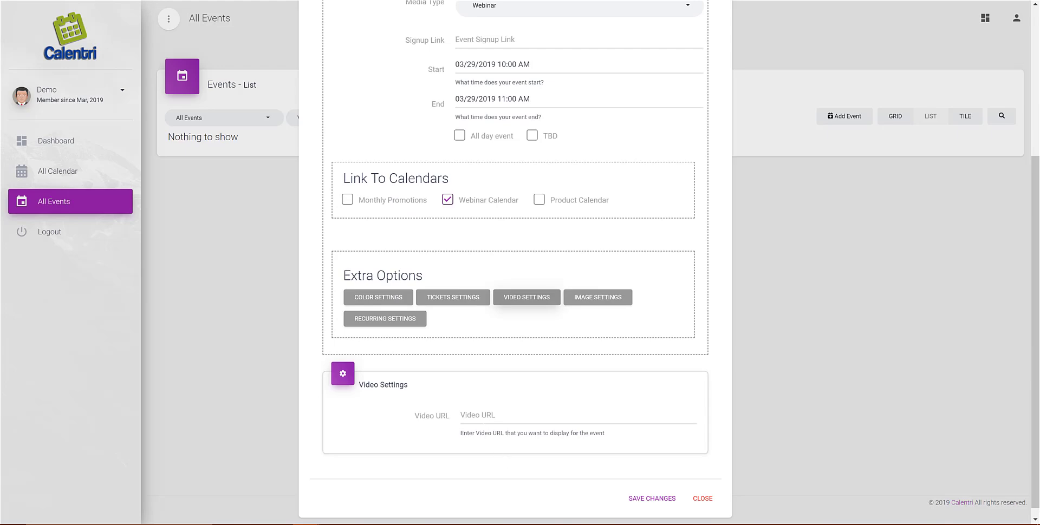
key(ctrl+Tab)
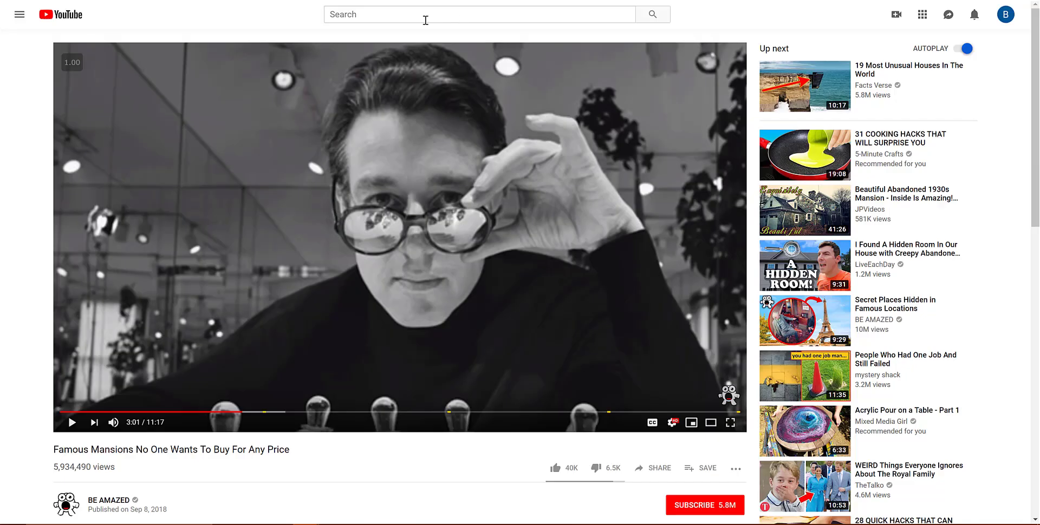
key(alt+Left)
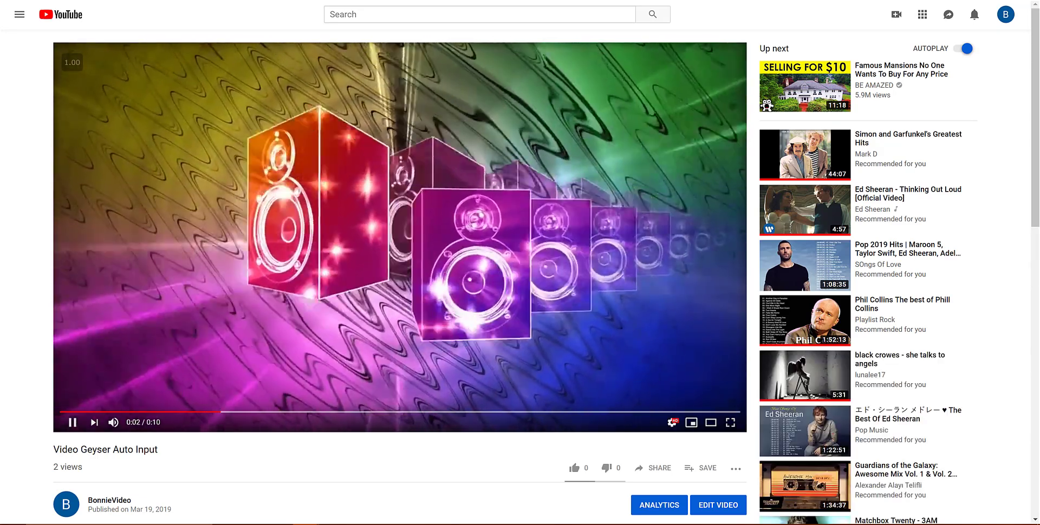
key(ctrl+Tab)
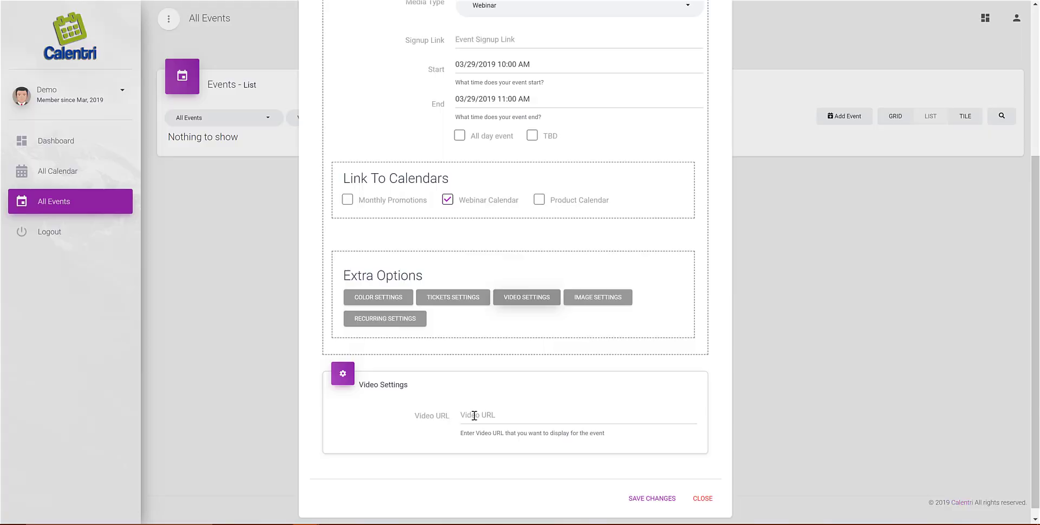
click(474, 415)
text(https://www.youtube.com/watch?v=BVvNH0LJToU)
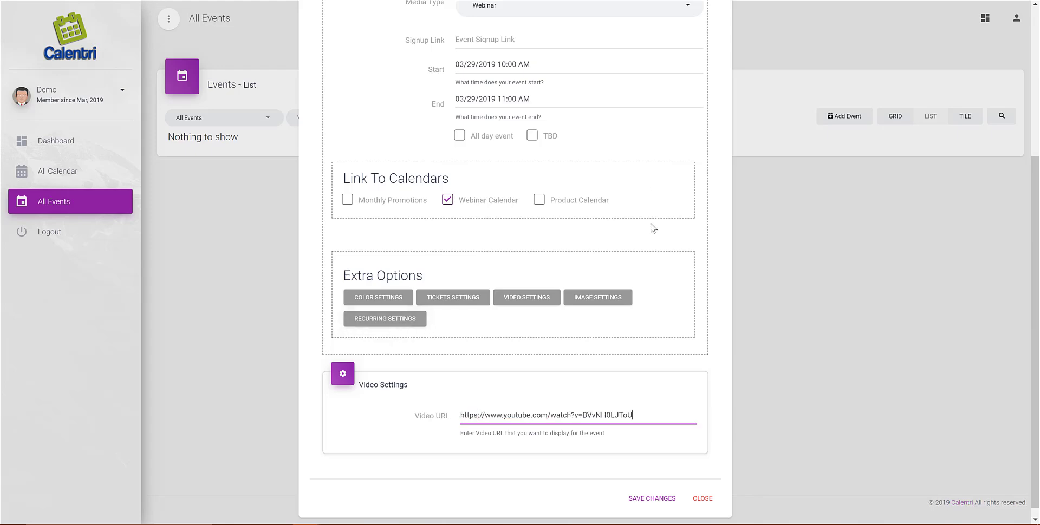
Upload the purple lake sunset picture as the event image, crop it to the proposed frame and finish.
click(584, 304)
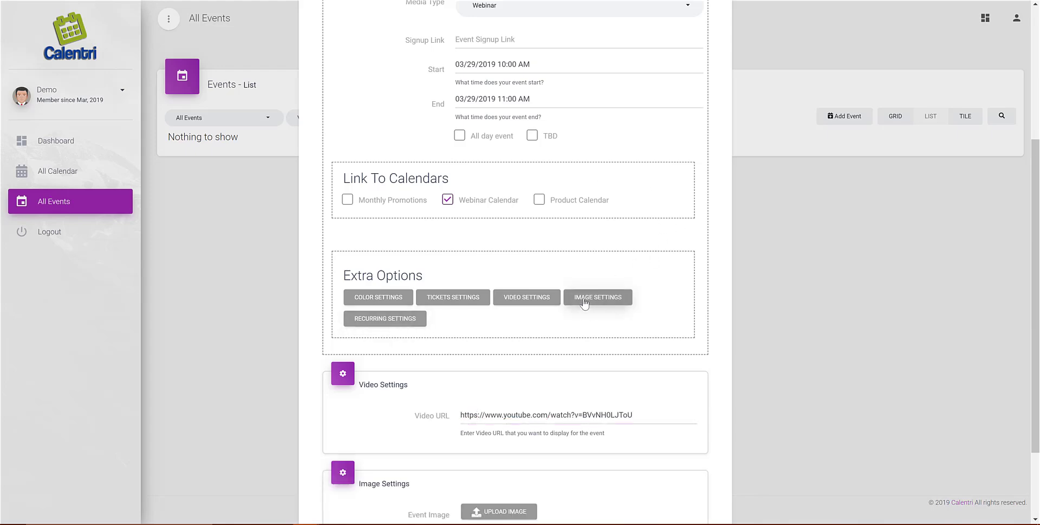
scroll(473, 408, down, 2)
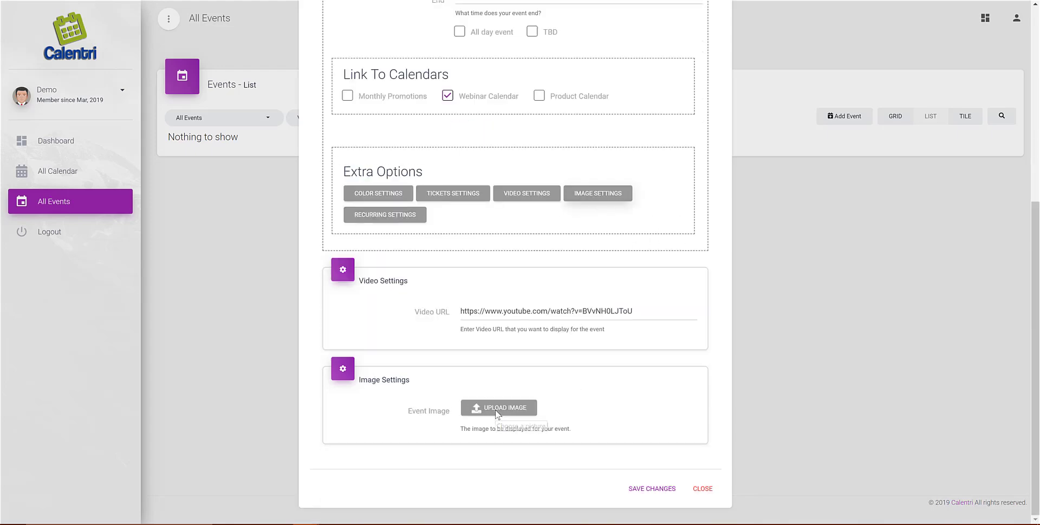
click(497, 409)
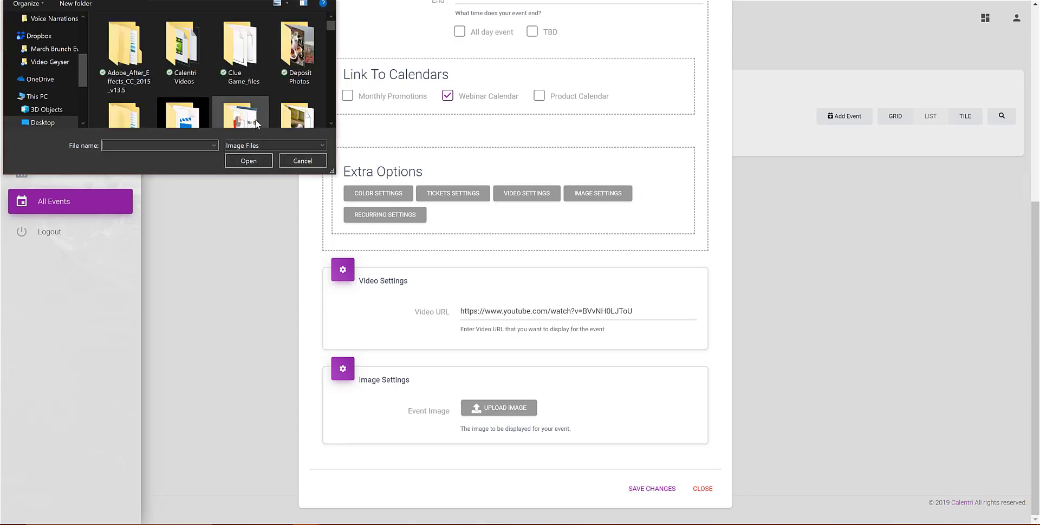
click(255, 119)
click(249, 162)
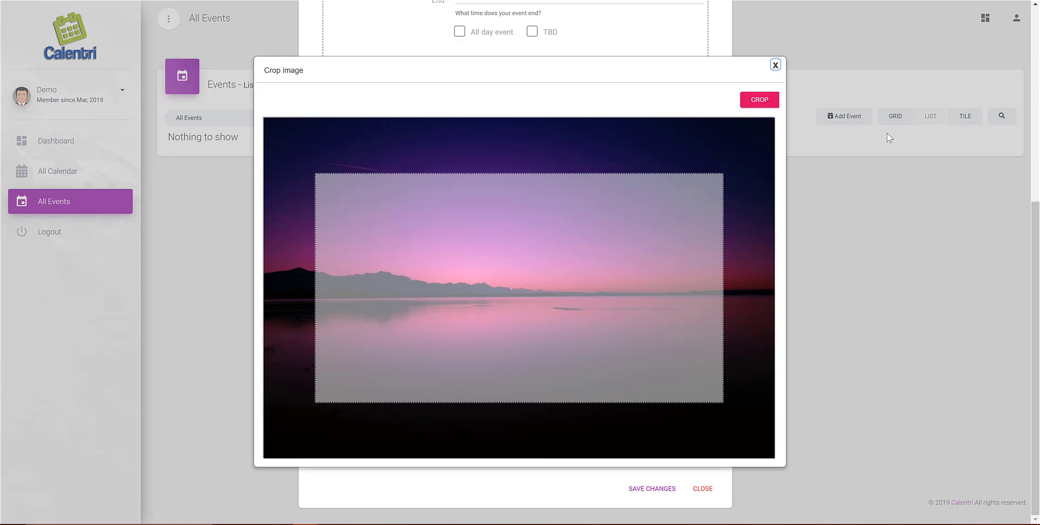
click(760, 100)
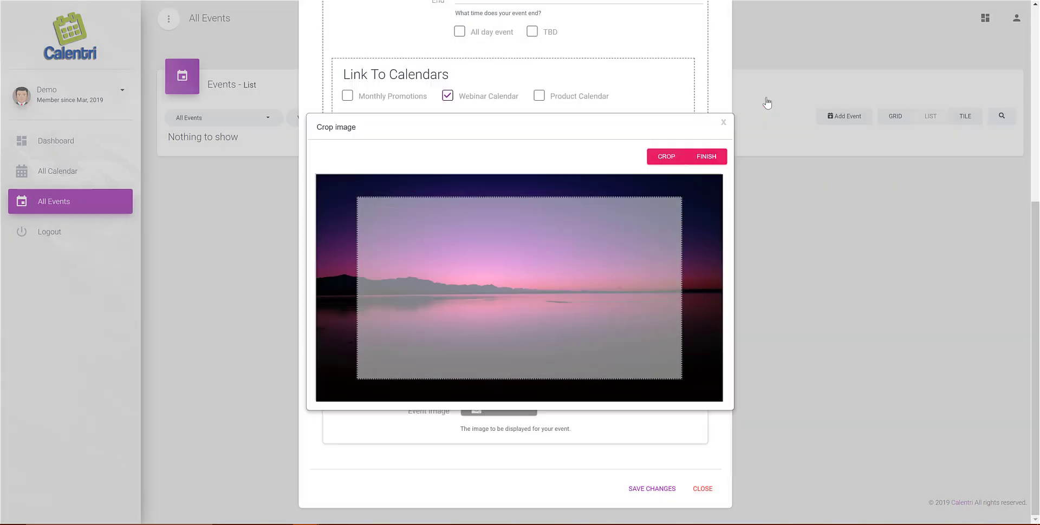
click(699, 157)
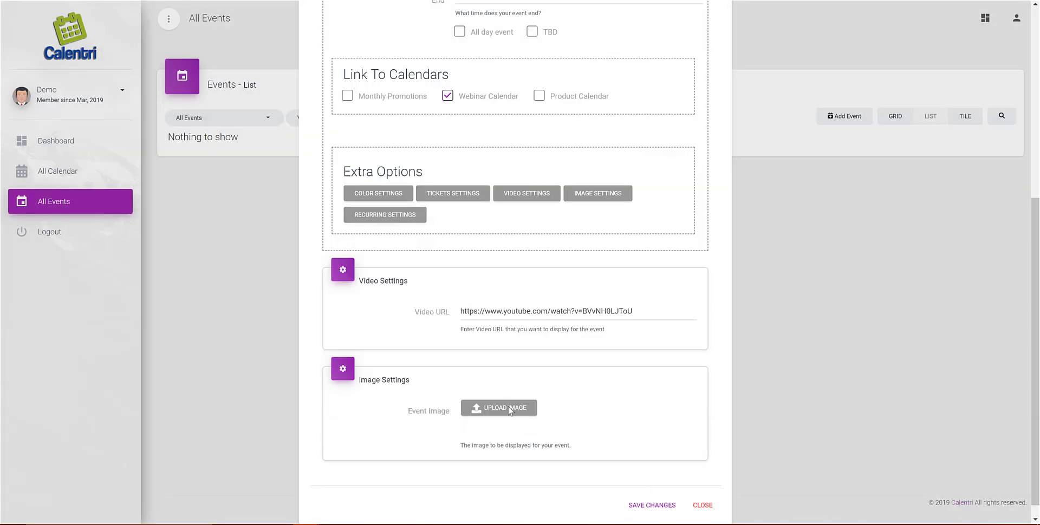
scroll(409, 87, down, 2)
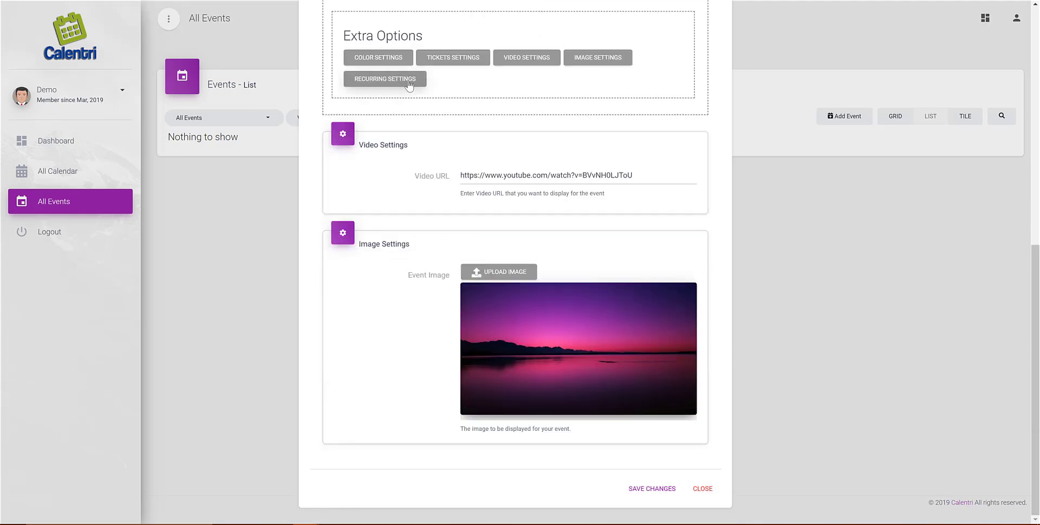
Set the event to repeat Every Week with 4 next events shown, collapsing the image and video sections, and try to save it.
click(409, 82)
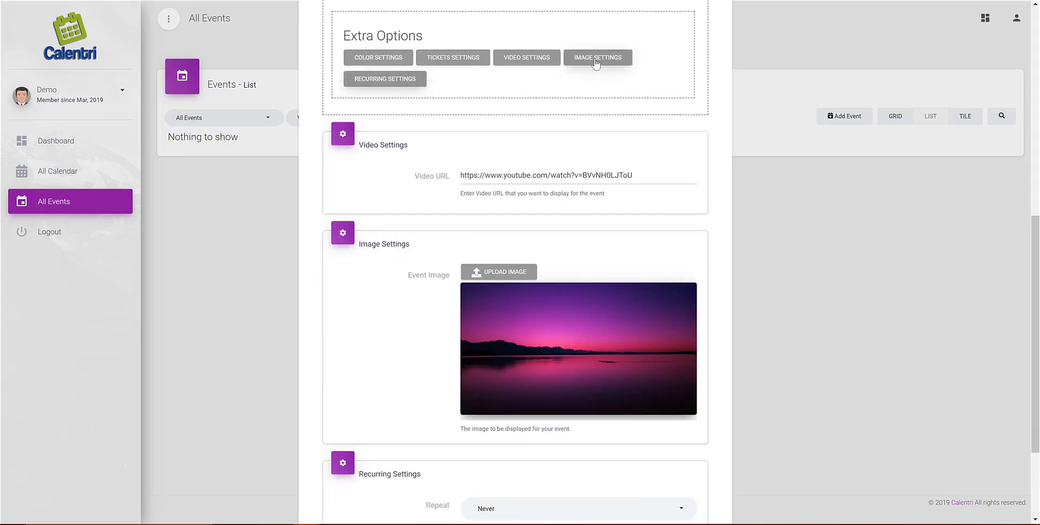
click(595, 61)
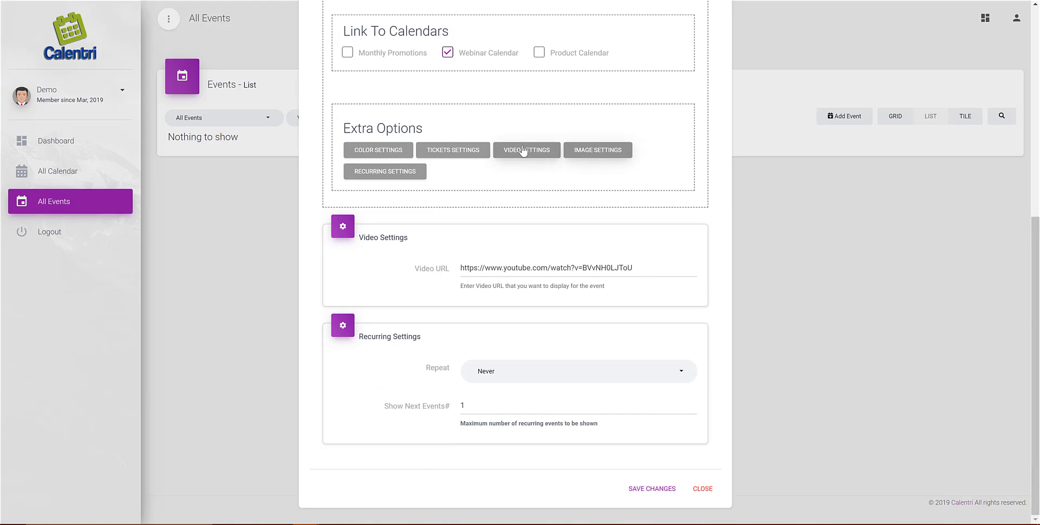
click(524, 151)
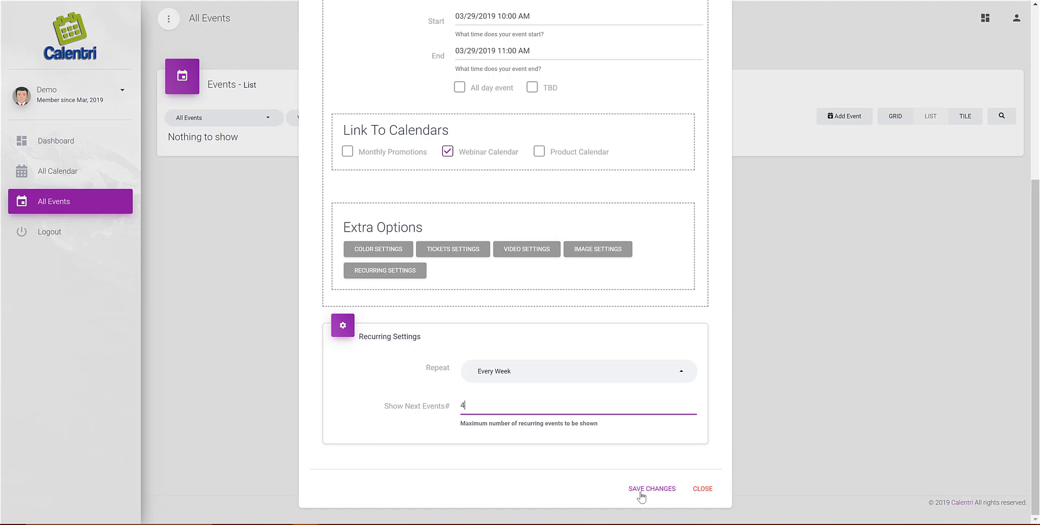
click(641, 491)
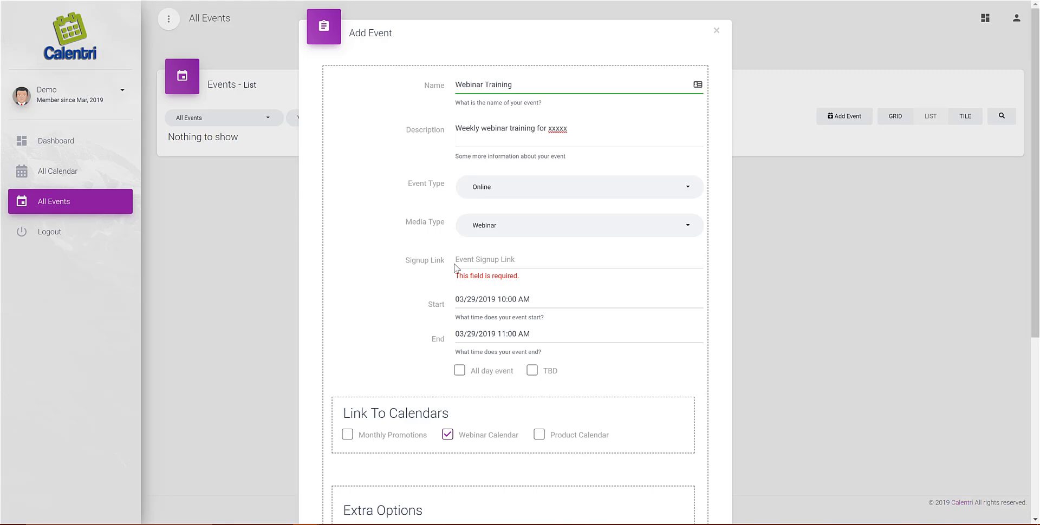
click(490, 260)
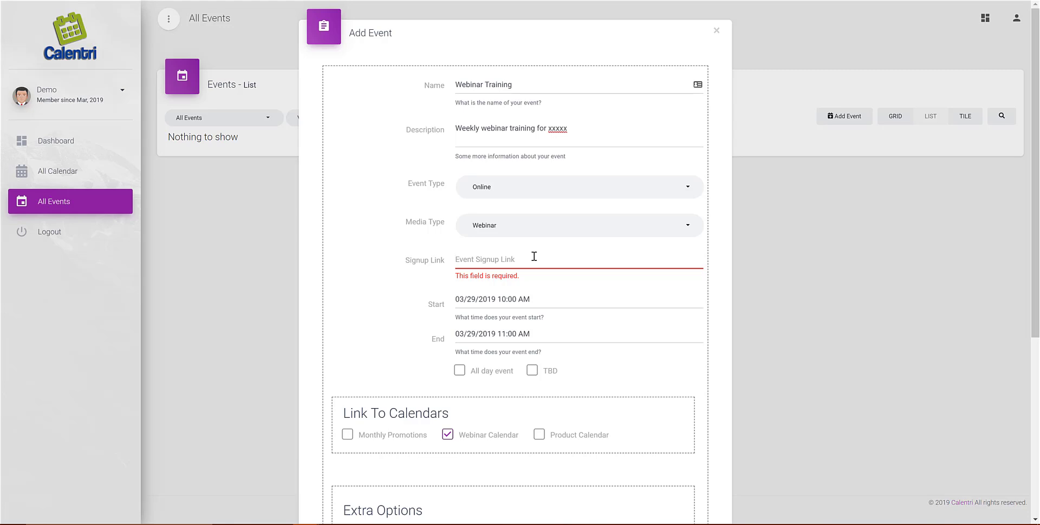
text(https://google.com)
scroll(534, 257, down, 5)
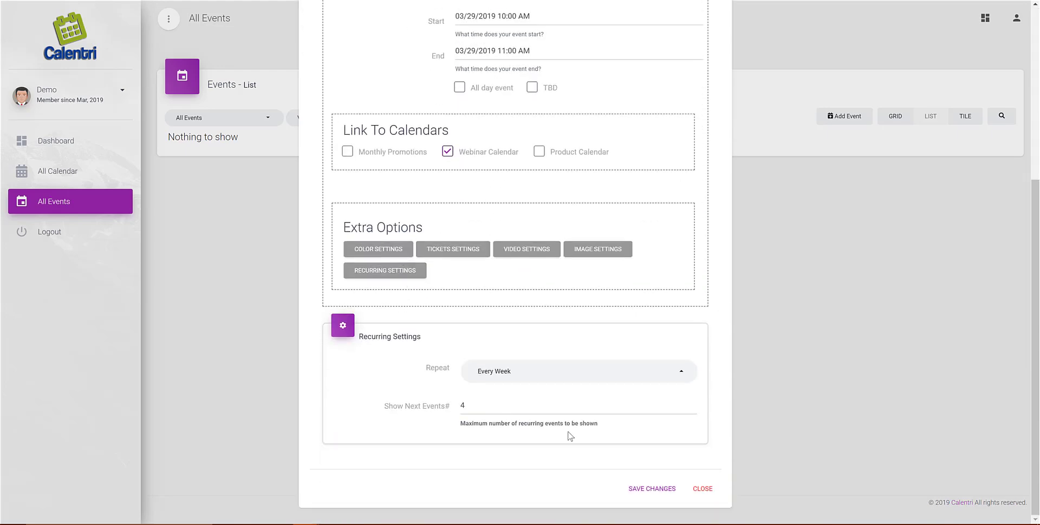
click(385, 270)
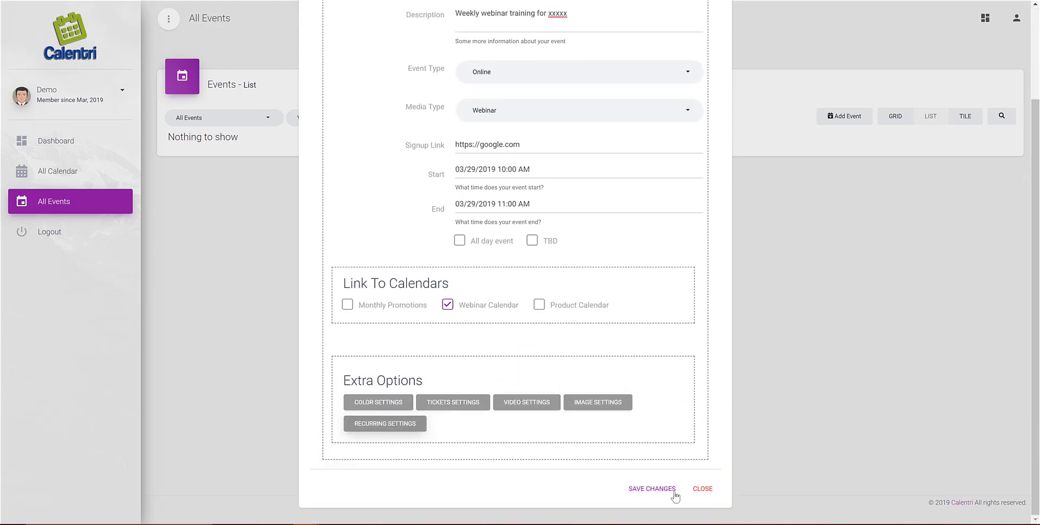
click(656, 490)
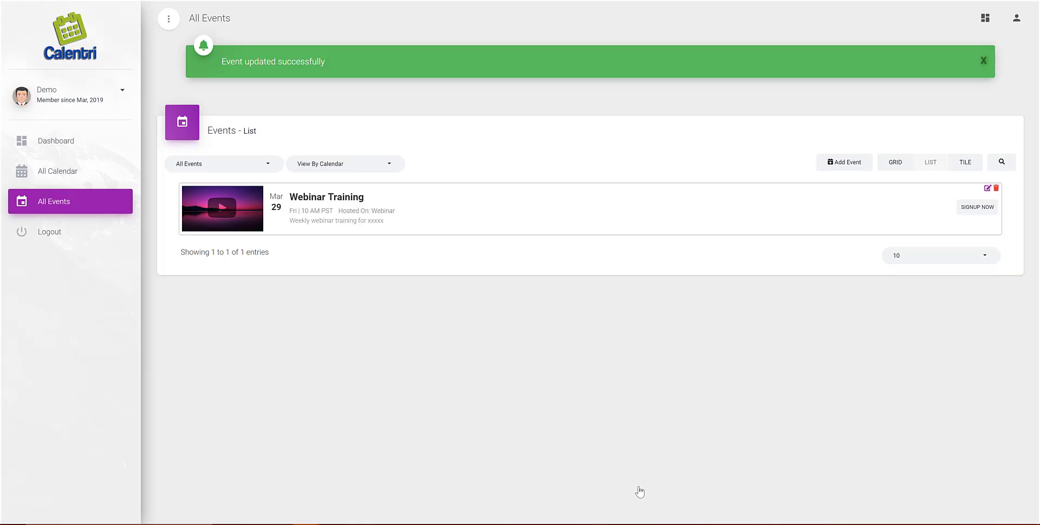